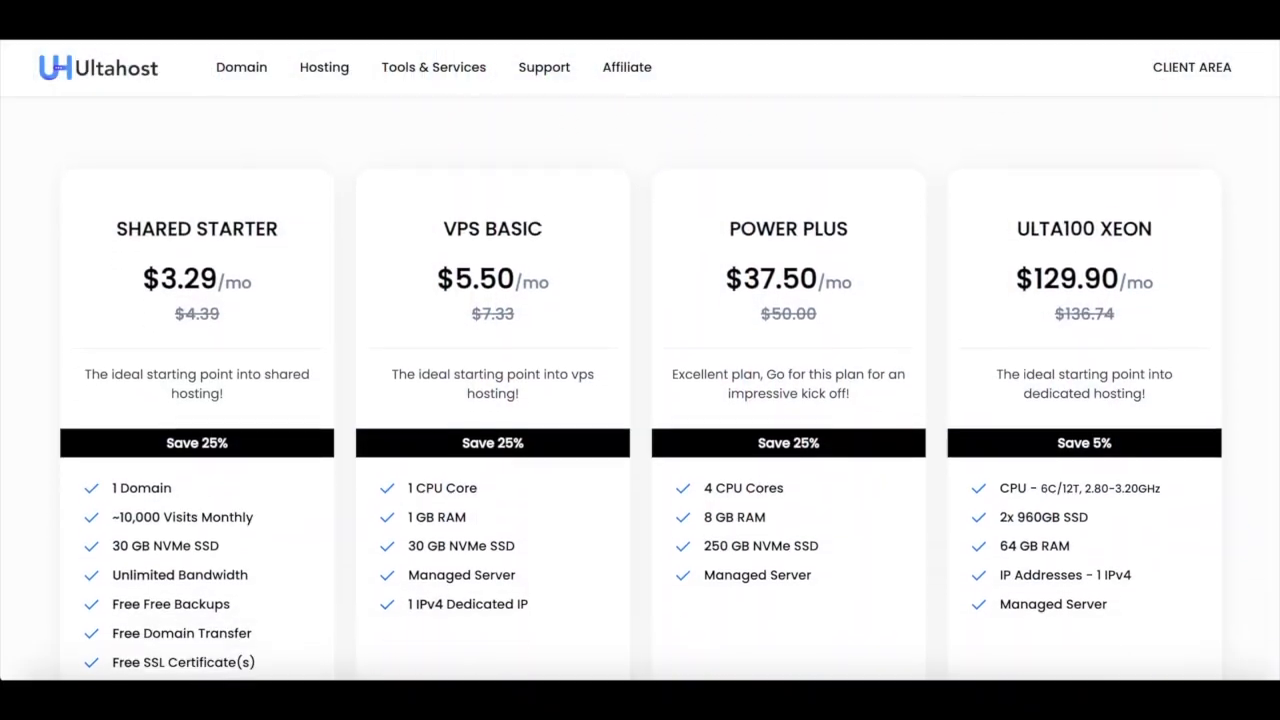
scroll(640, 400, "down", 2)
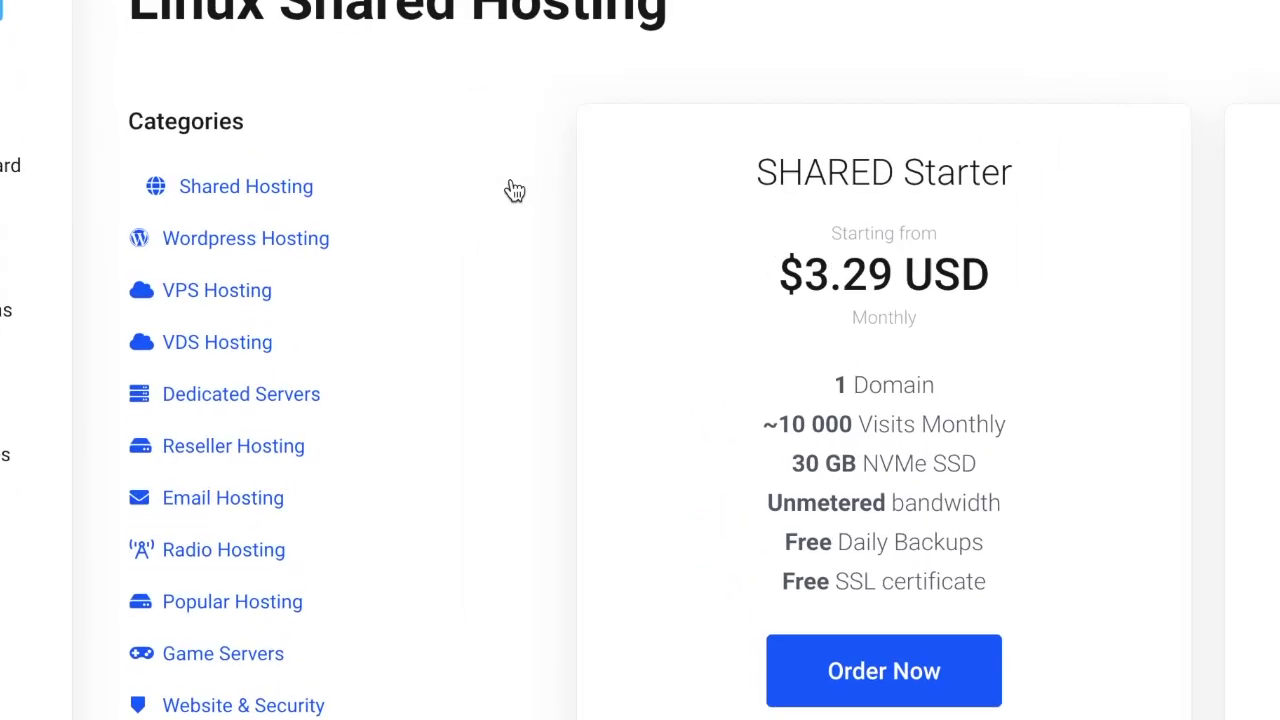
- Browse the Shared Hosting store plans and scroll down to the UltaMine Minecraft server plans
left_click(512, 189)
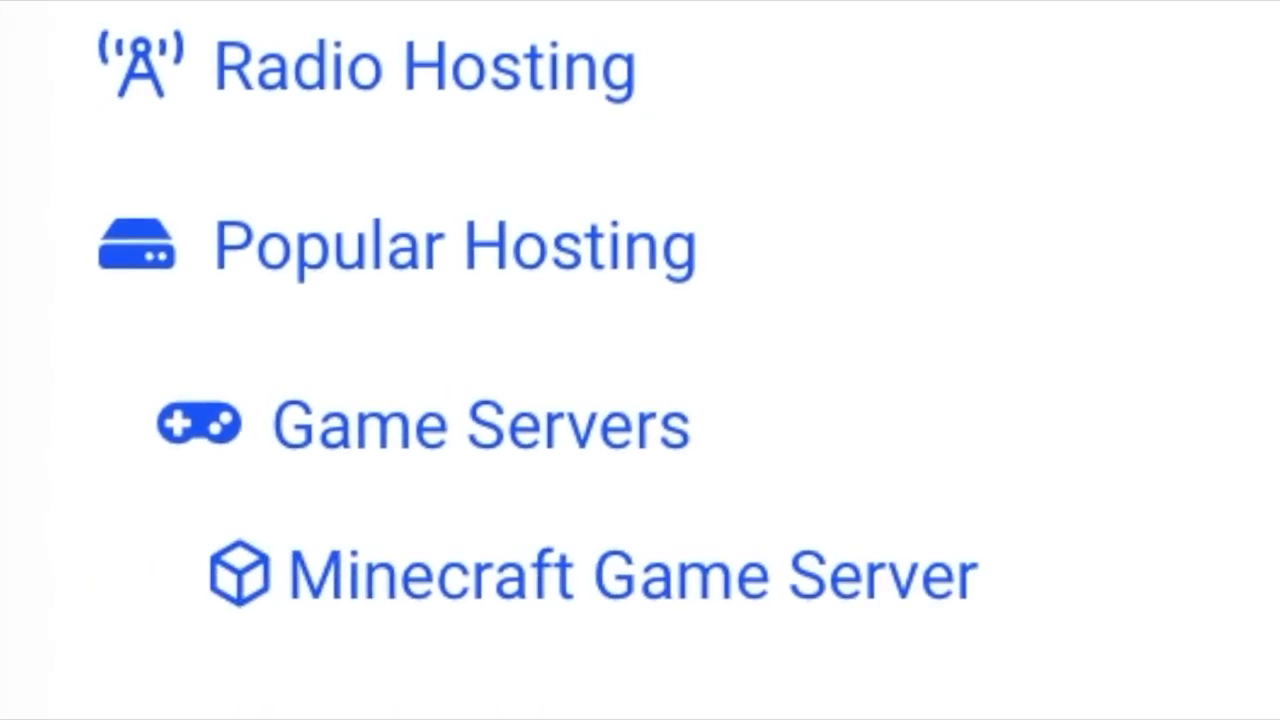
scroll(640, 360, "down", 5)
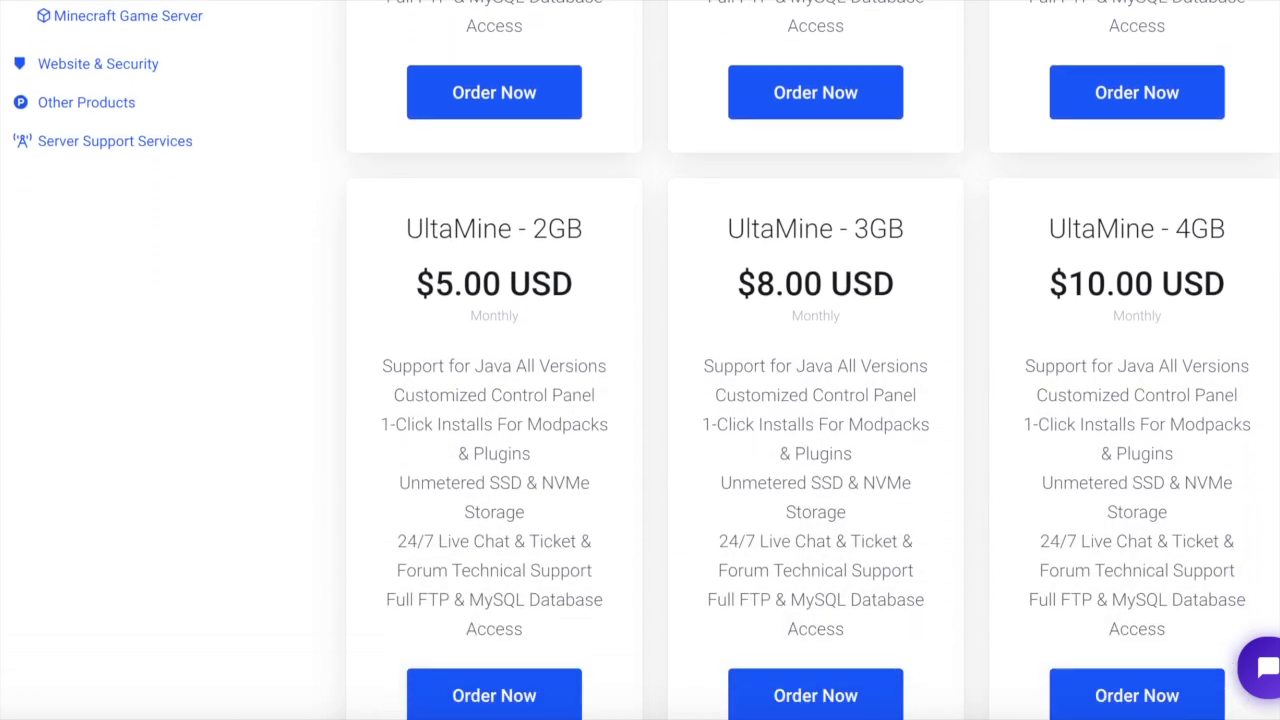
scroll(640, 360, "down", 3)
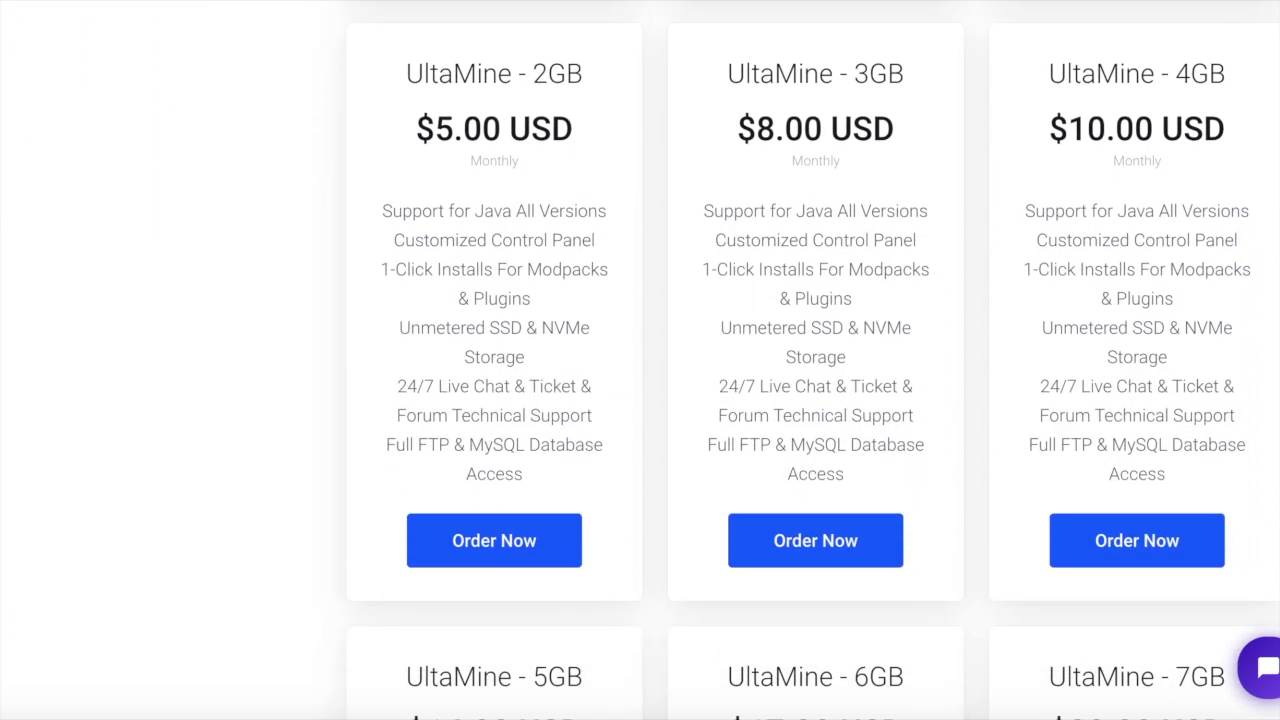
scroll(640, 360, "down", 4)
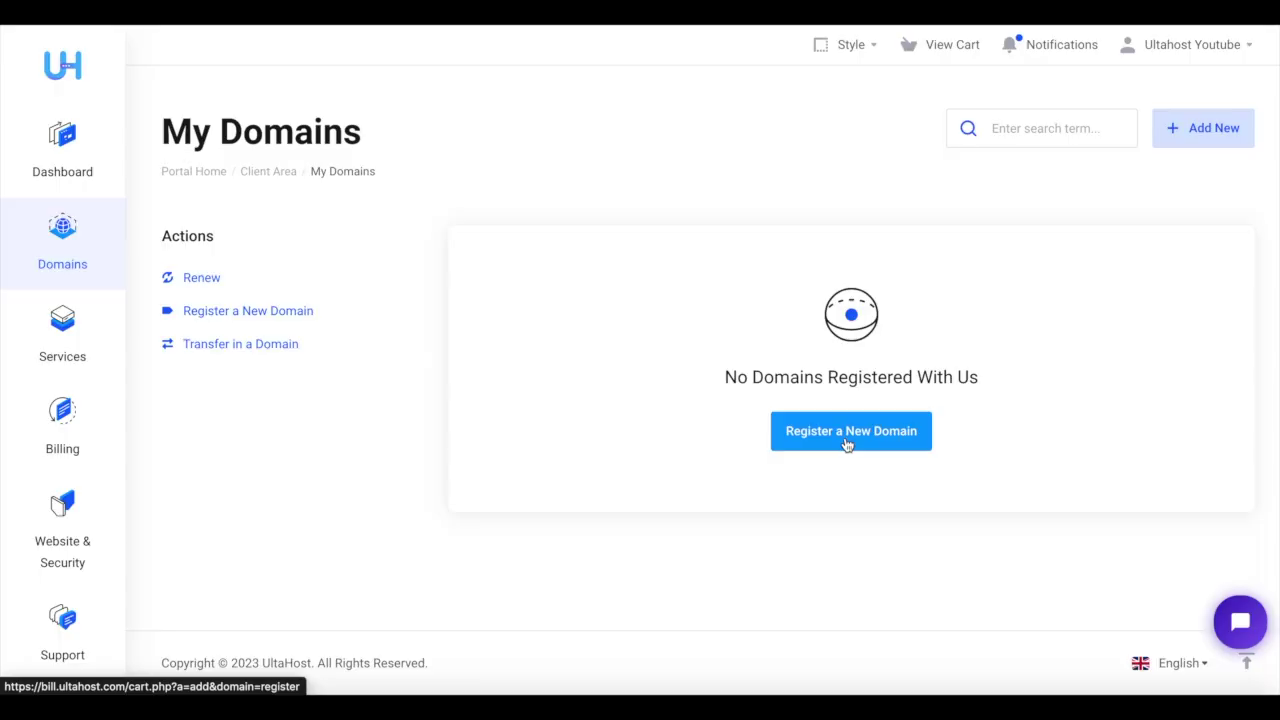
left_click(846, 443)
left_click(700, 264)
type("www.my")
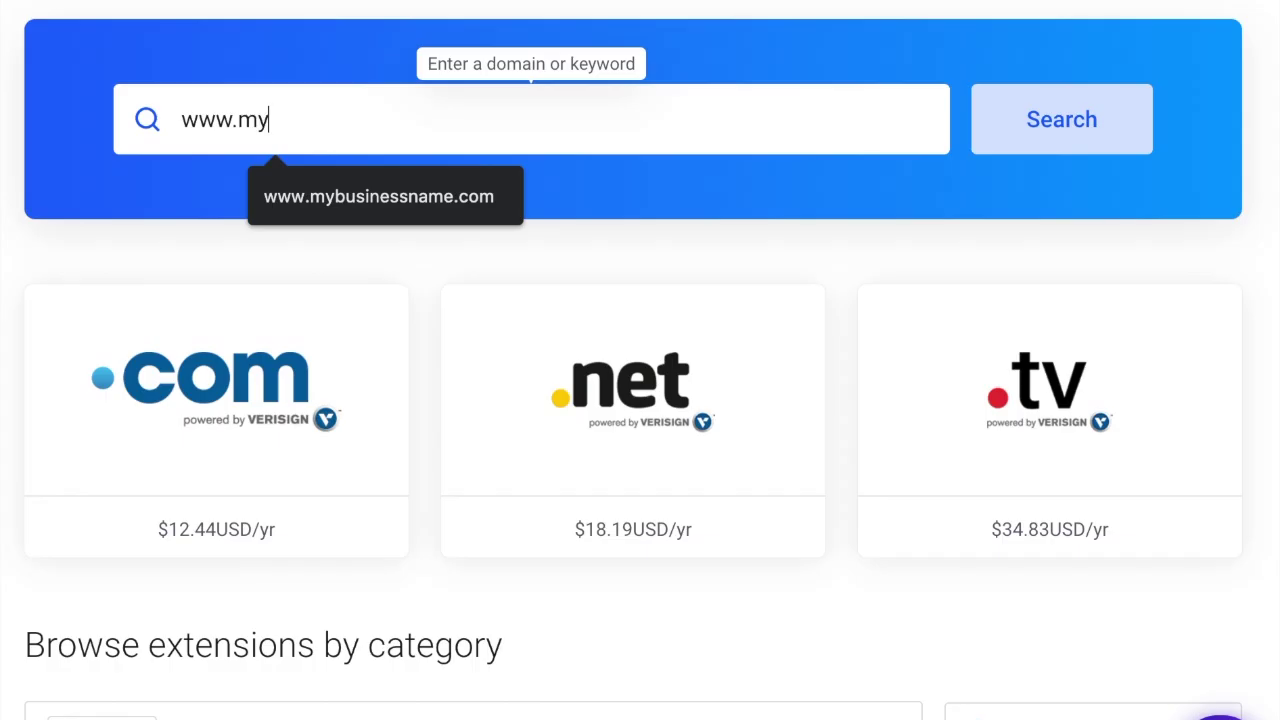
type("businessname.com")
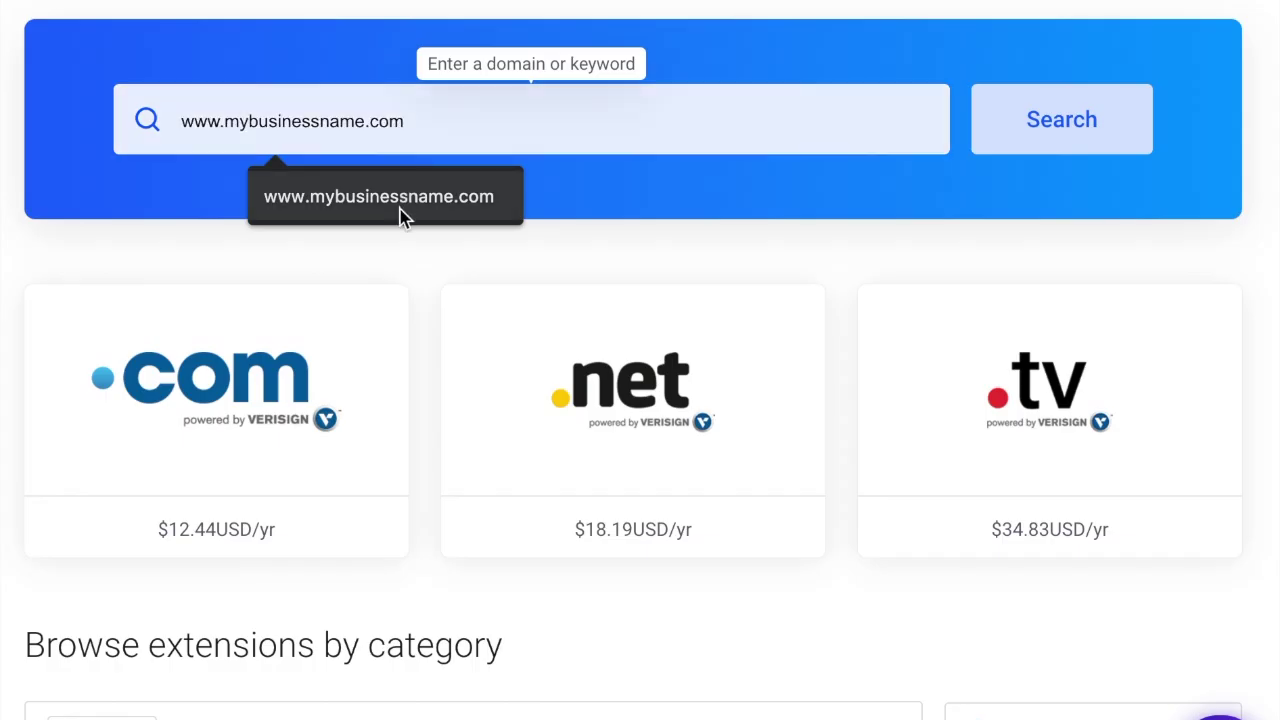
- Filter the domain extension price table to .com extensions
scroll(440, 153, "down", 5)
left_click(1017, 93)
type(".")
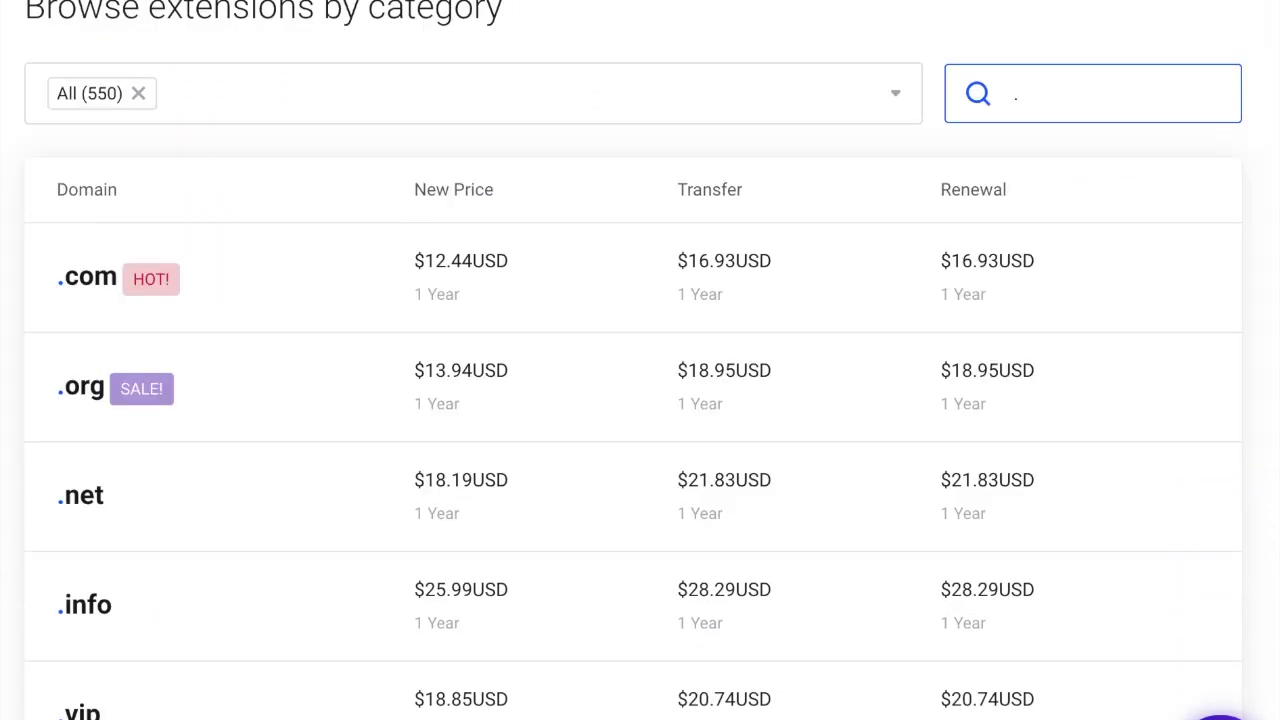
type("com")
scroll(1134, 223, "down", 2)
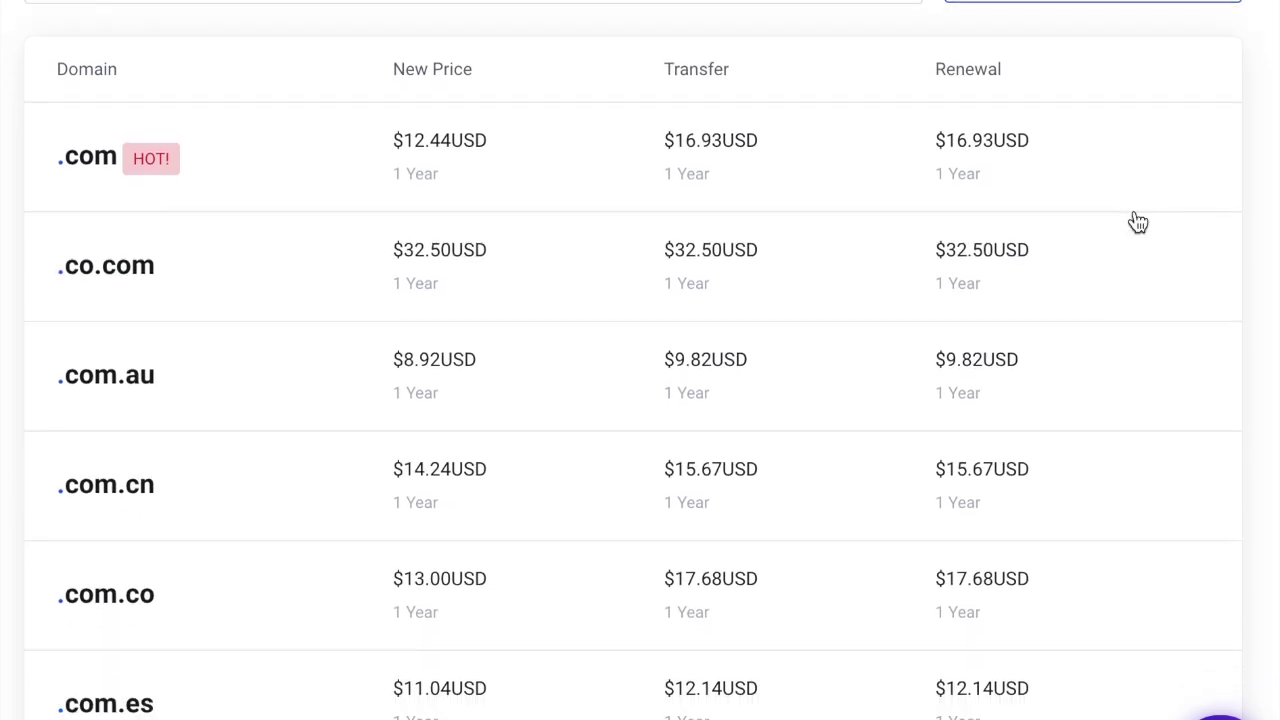
scroll(1138, 222, "down", 3)
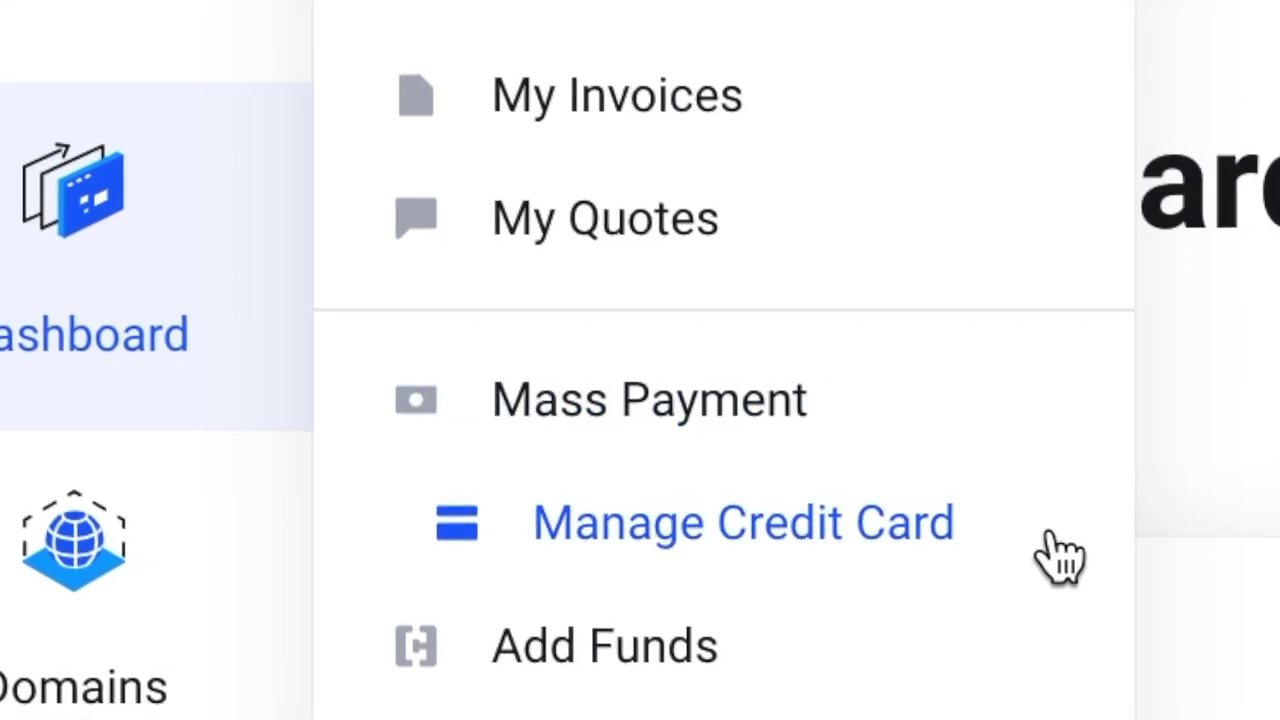
- Request a $120 account credit top-up paid by credit/debit card and submit it
left_click(1030, 654)
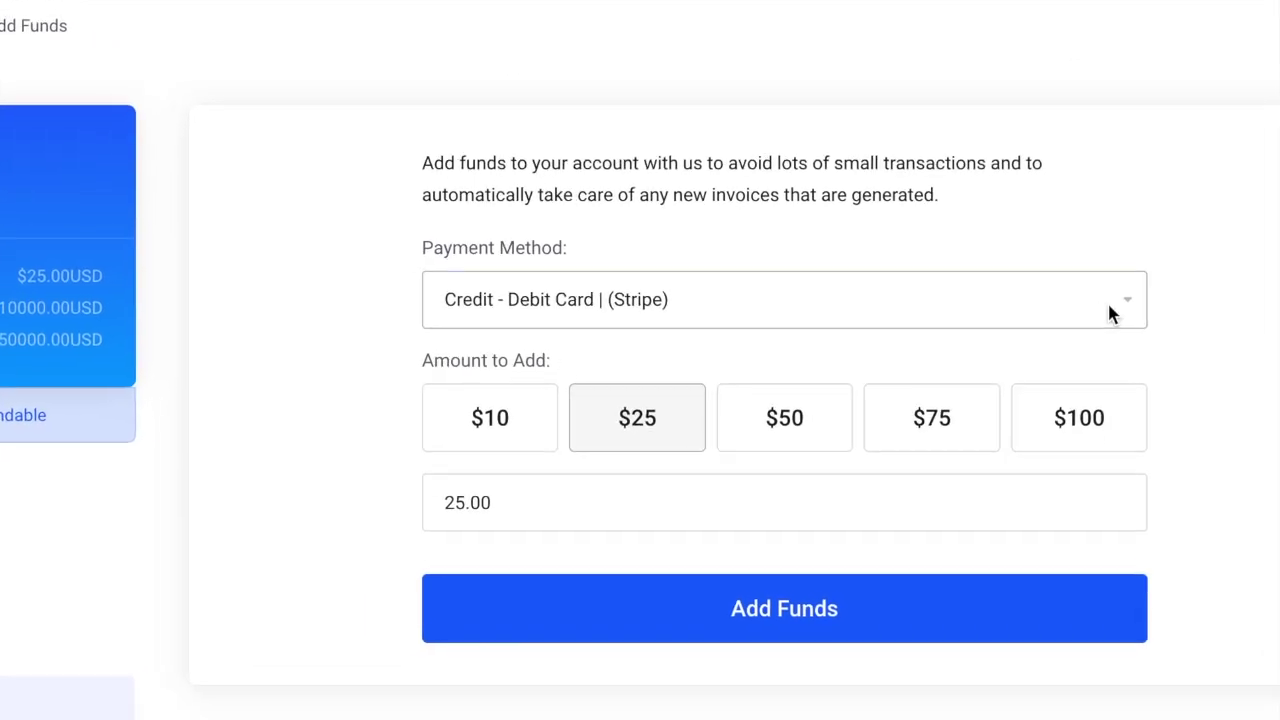
left_click(1108, 308)
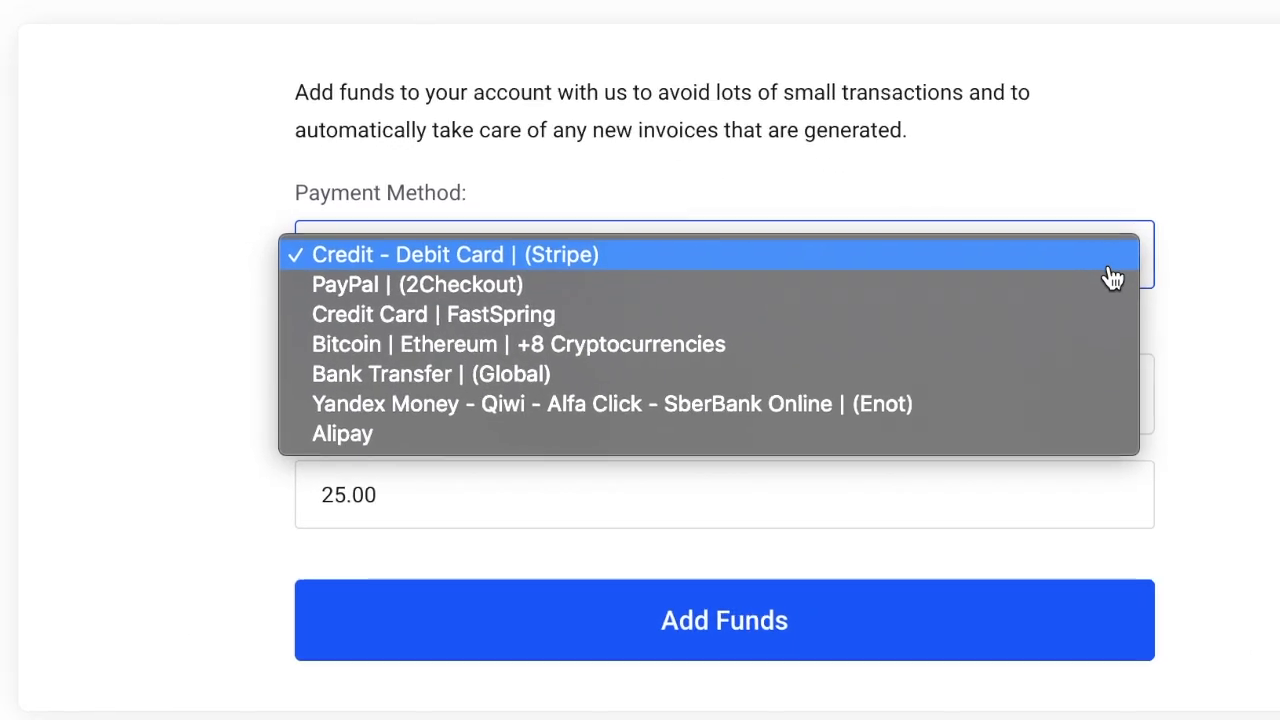
left_click(1110, 268)
left_click(725, 395)
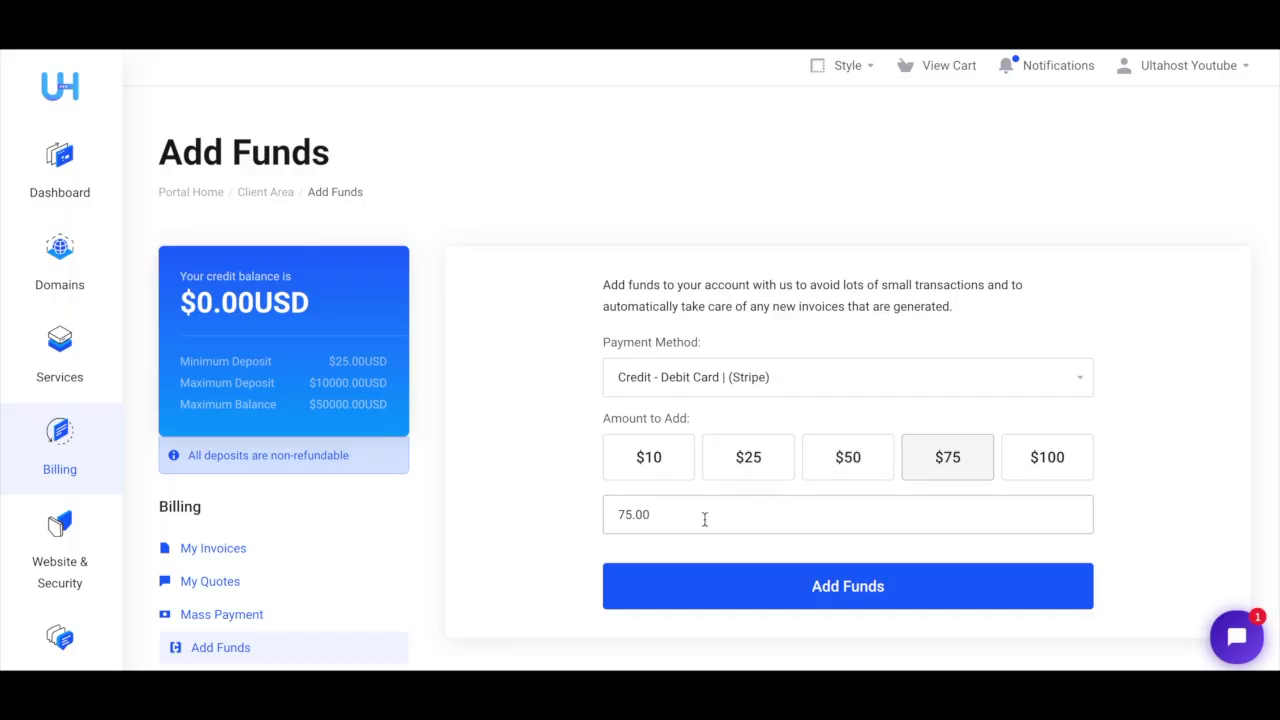
type("20")
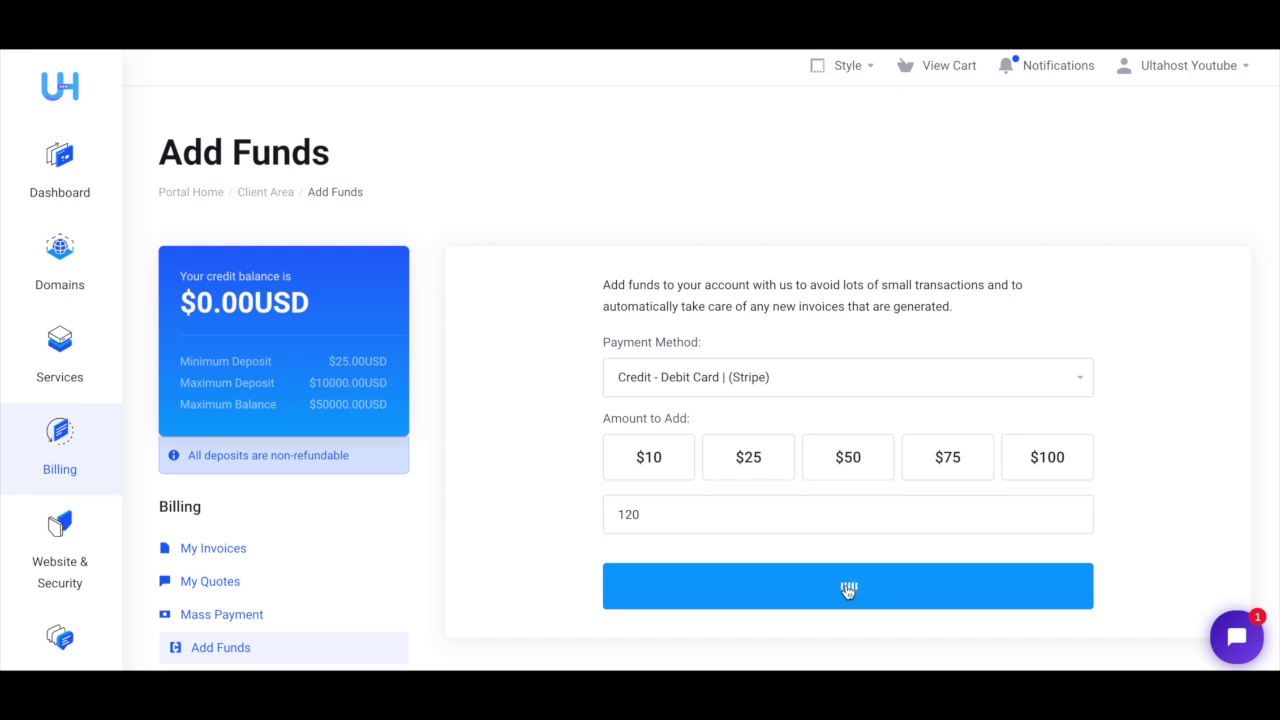
left_click(848, 590)
- Scroll down the checkout page
scroll(848, 593, "down", 1)
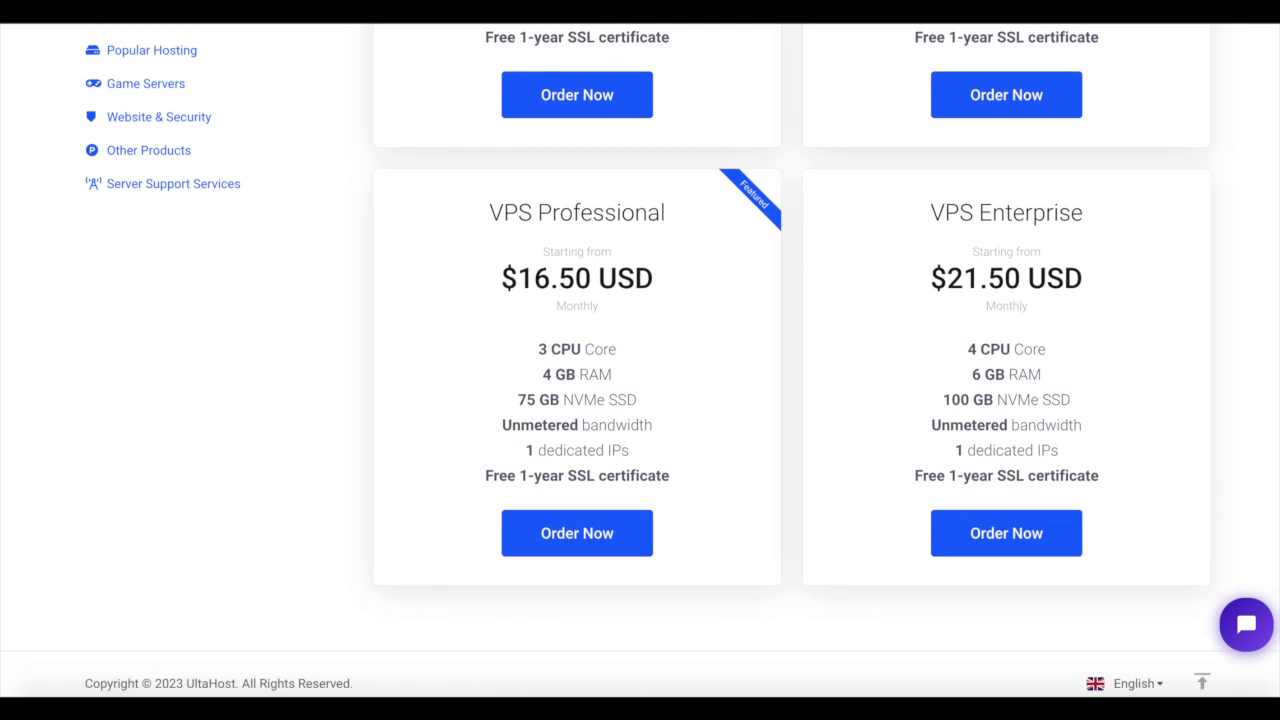
- Order VPS Professional and review the additional disk space and extra IPv4 options
left_click(590, 543)
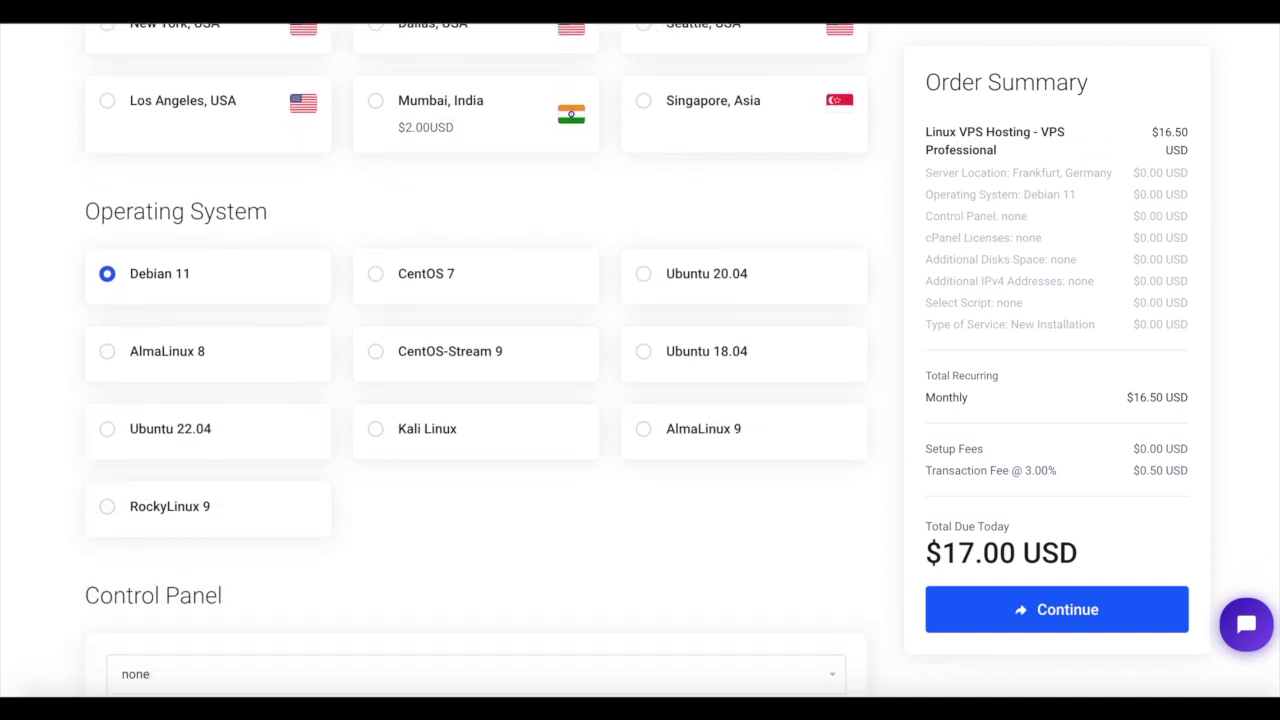
scroll(820, 333, "down", 5)
left_click(820, 333)
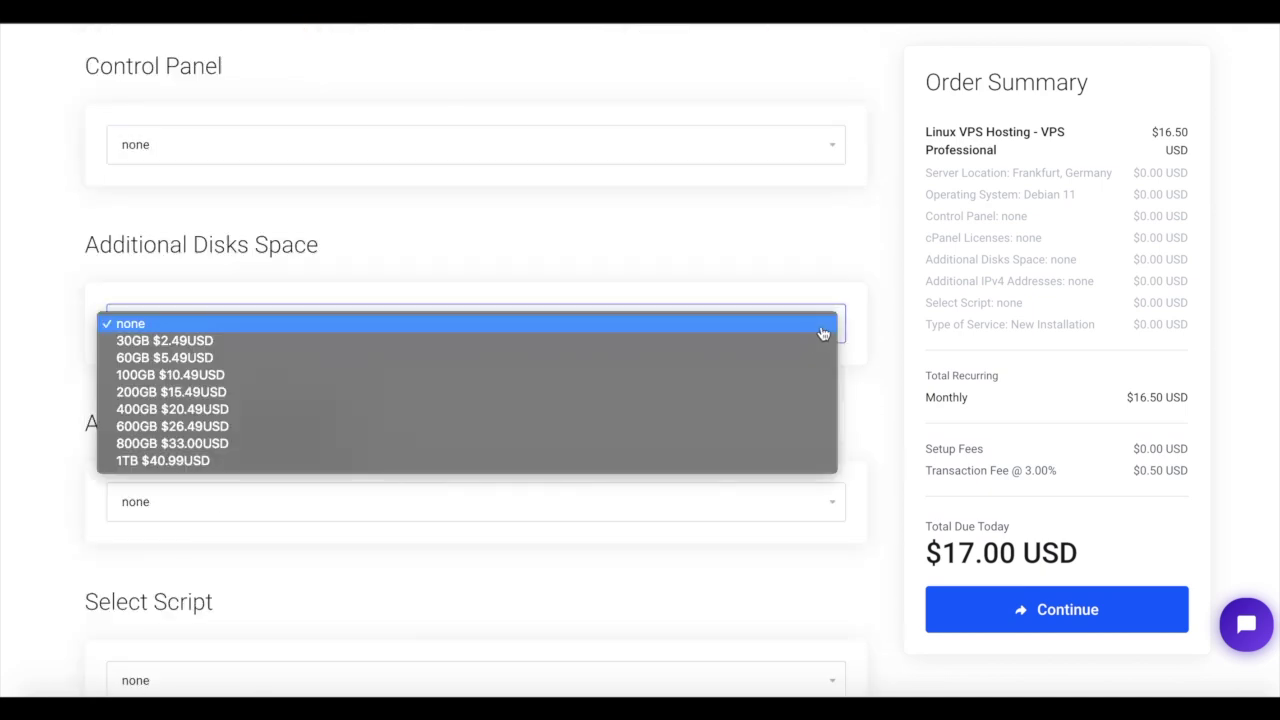
left_click(823, 502)
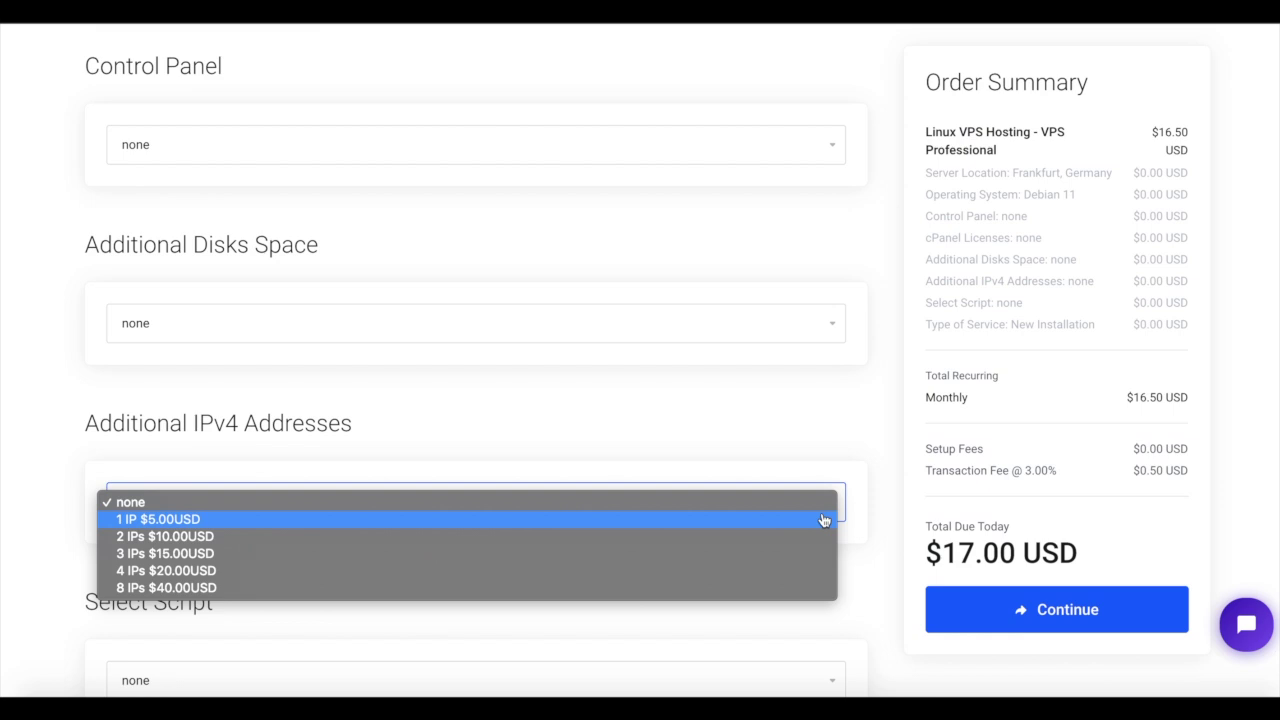
- Scroll down the configure page to the Available Addons SSL certificate list
scroll(823, 519, "down", 5)
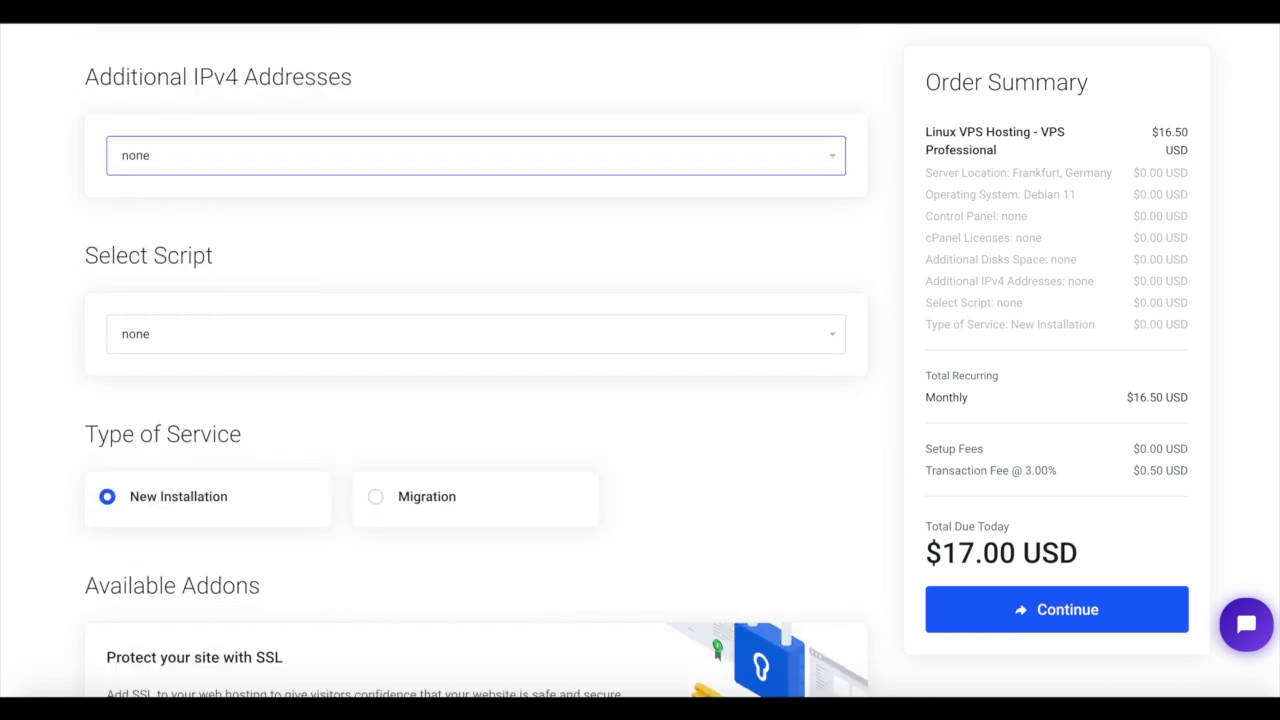
scroll(476, 360, "down", 2)
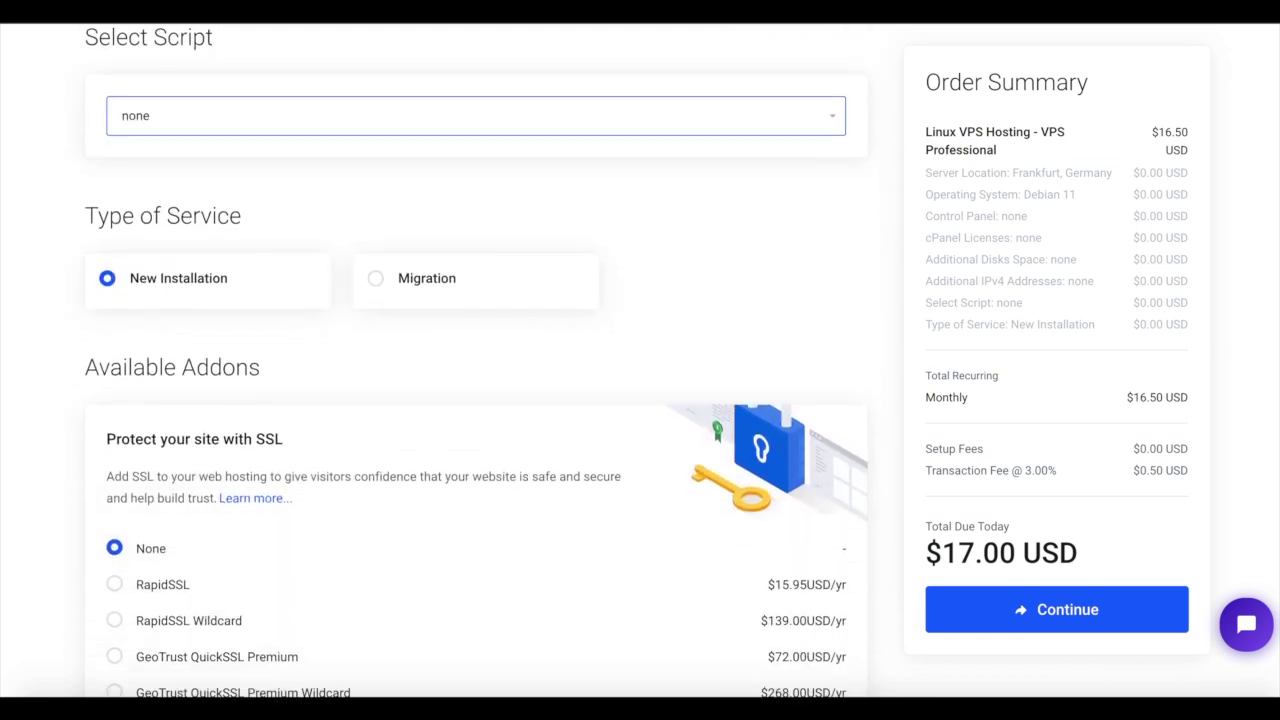
scroll(476, 360, "down", 1)
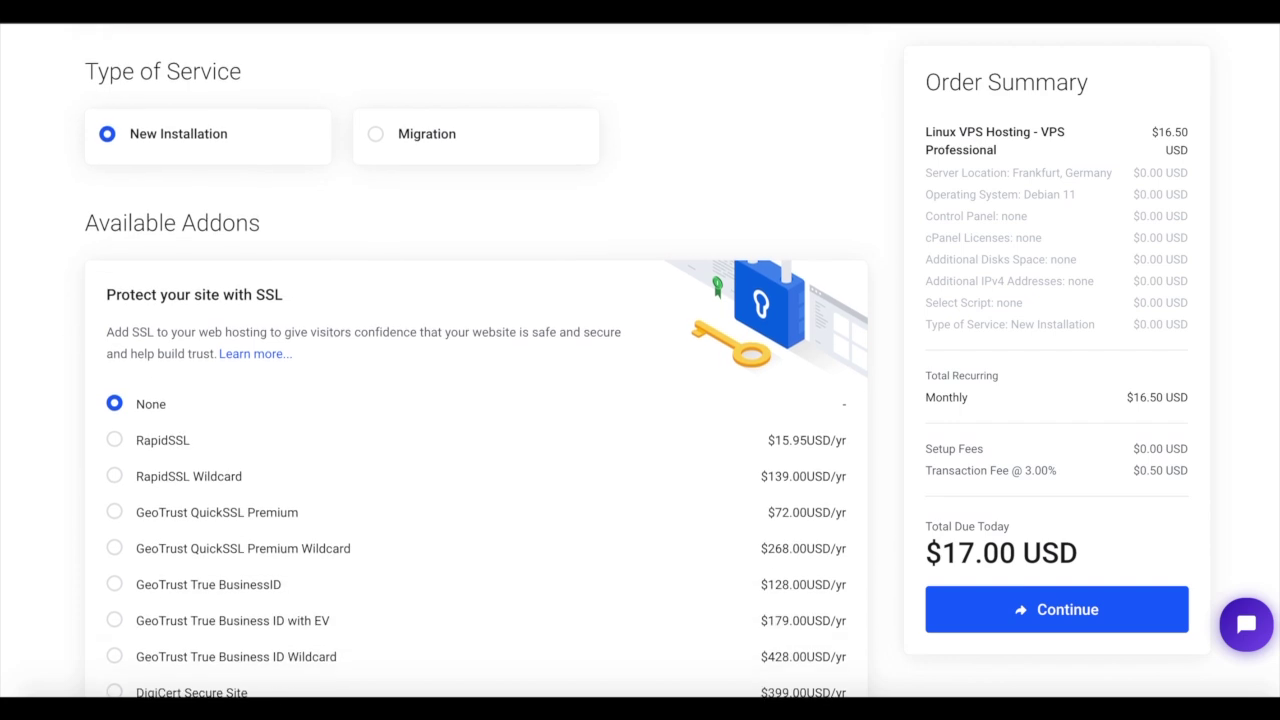
scroll(476, 360, "down", 1)
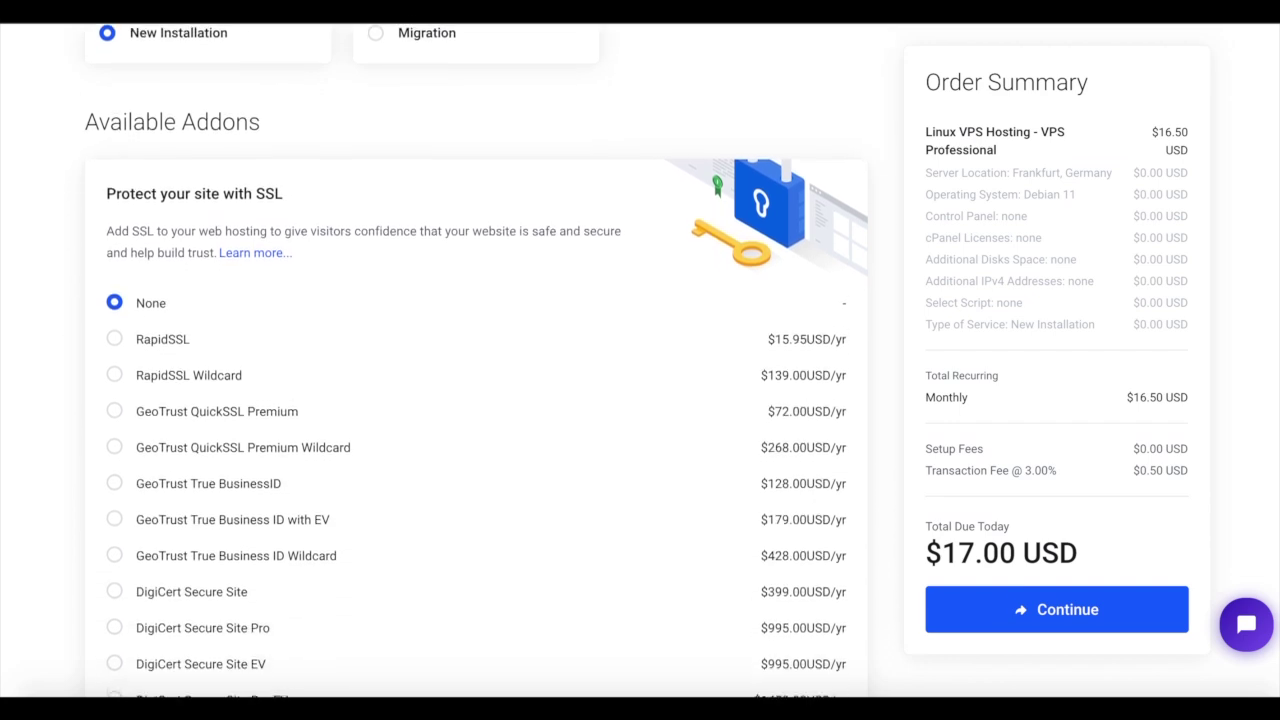
scroll(476, 360, "down", 1)
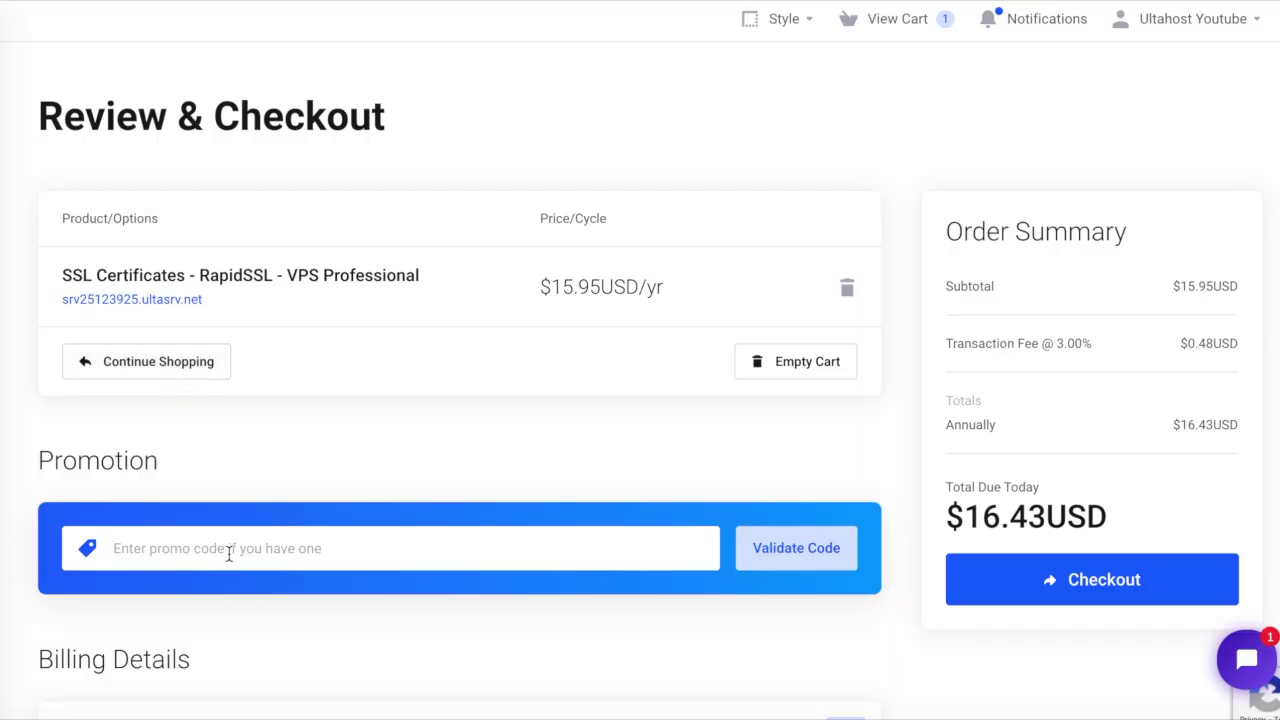
- Check out the RapidSSL order with card payment for the $16.43 total
scroll(229, 555, "down", 6)
scroll(459, 363, "down", 3)
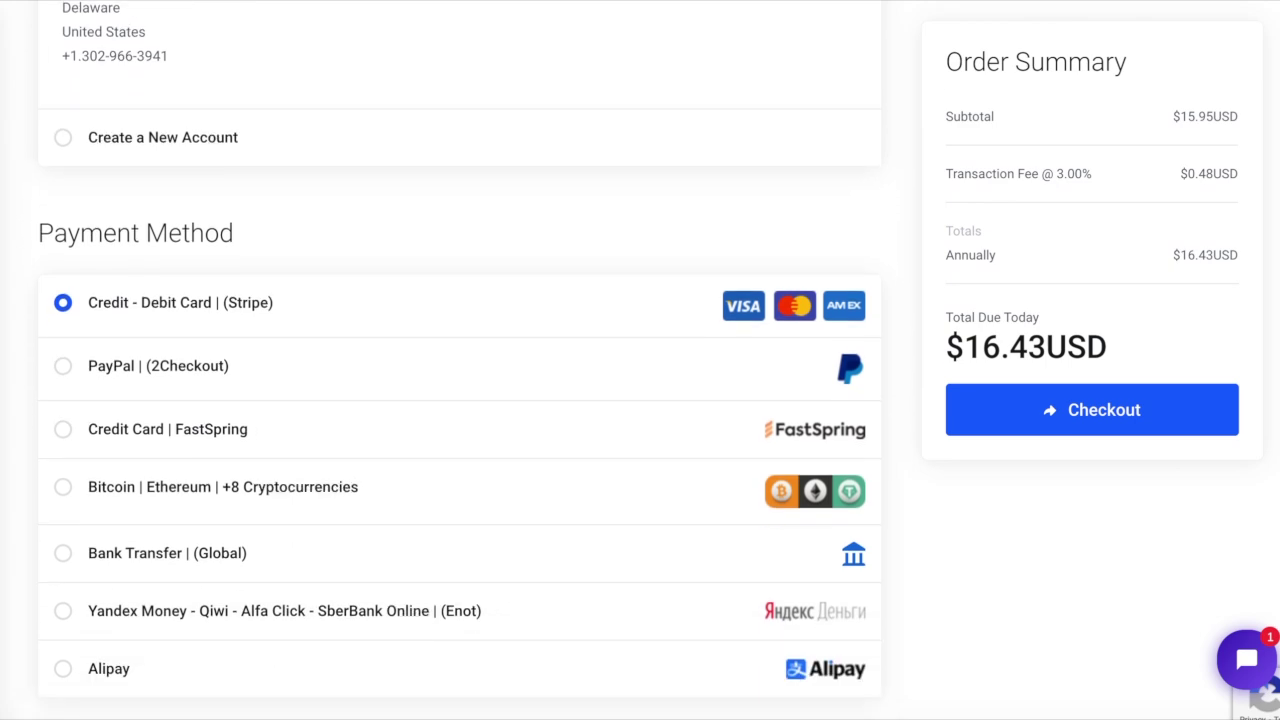
scroll(460, 360, "down", 5)
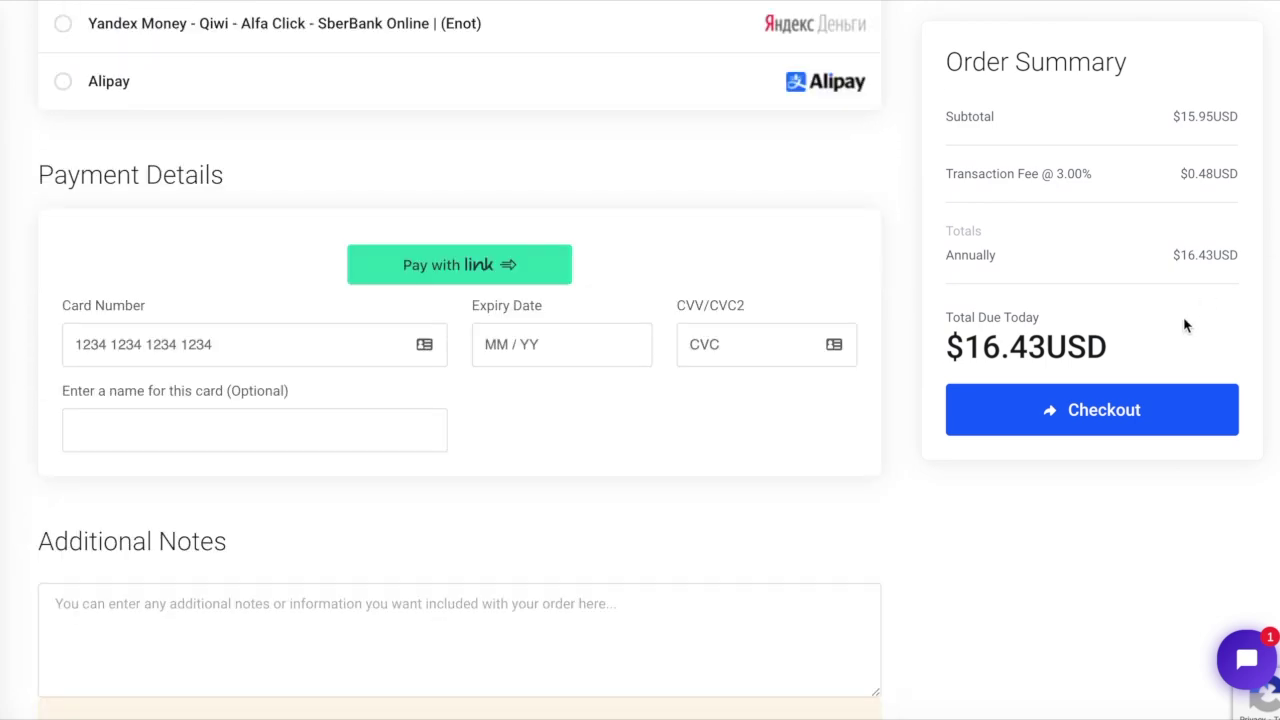
left_click(1110, 411)
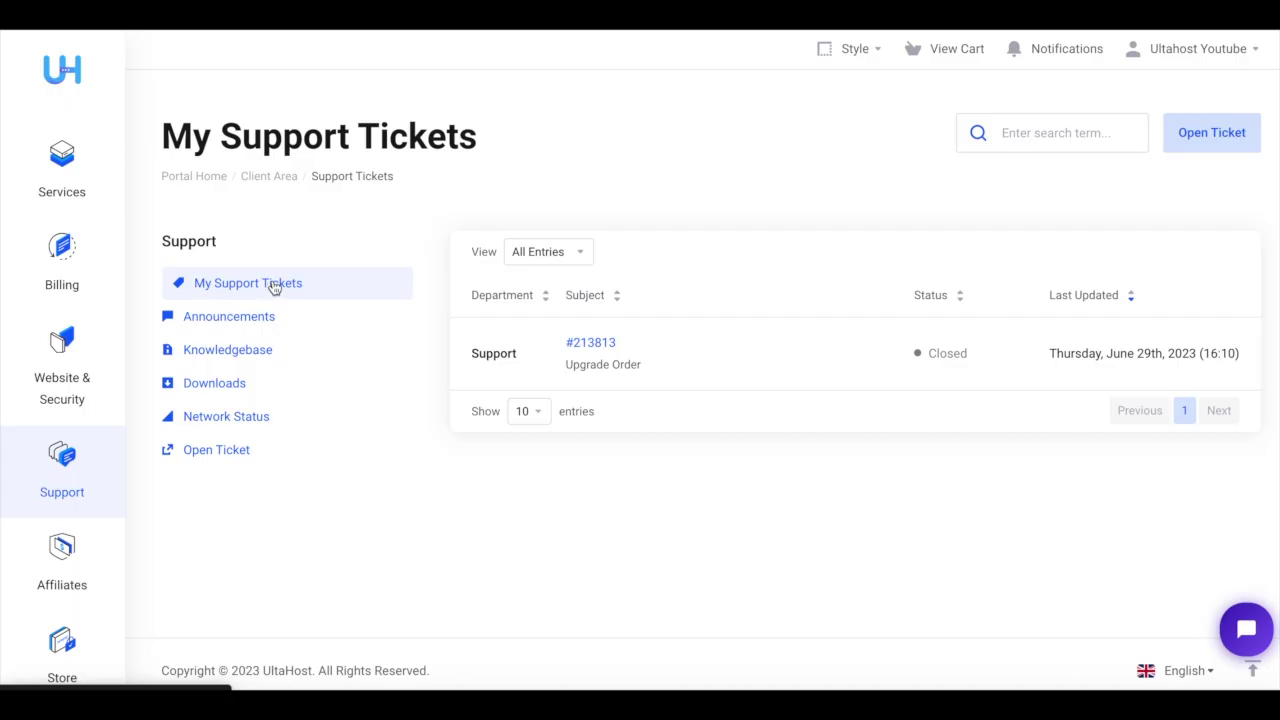
- Open the Upgrade Order ticket's reply form, then start a live support chat saying hello
left_click(582, 345)
scroll(640, 400, "down", 2)
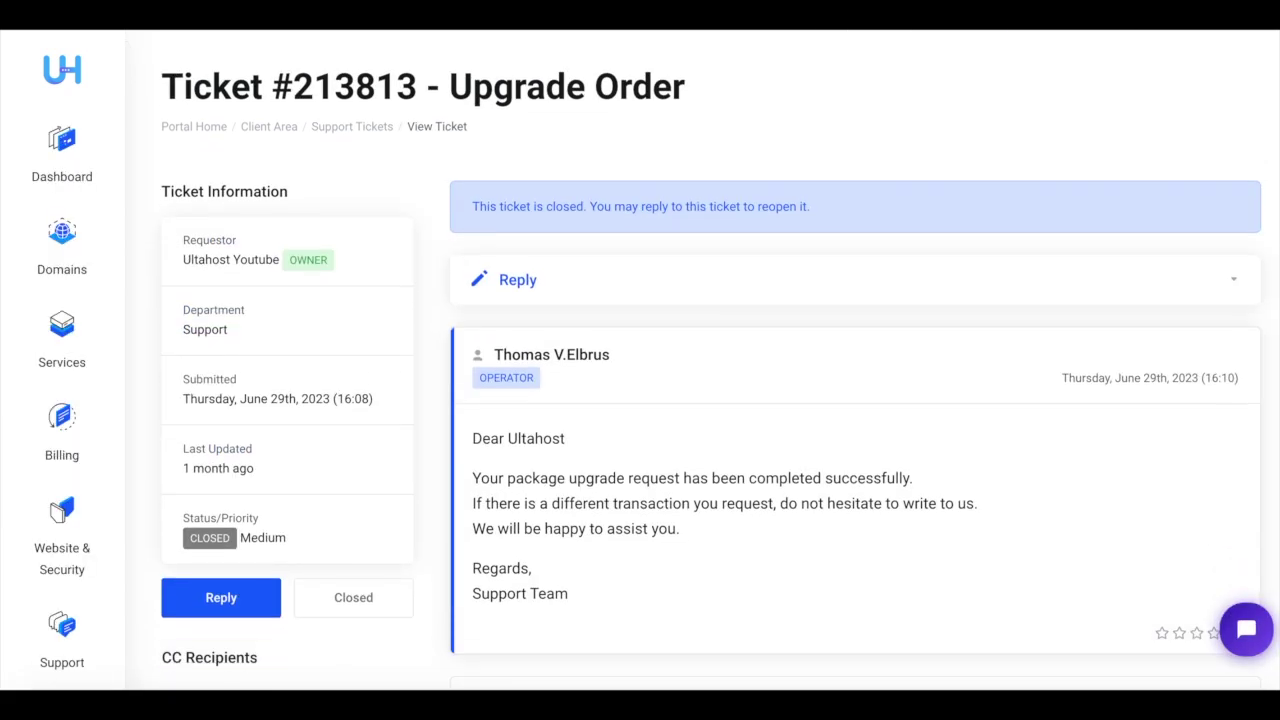
left_click(226, 476)
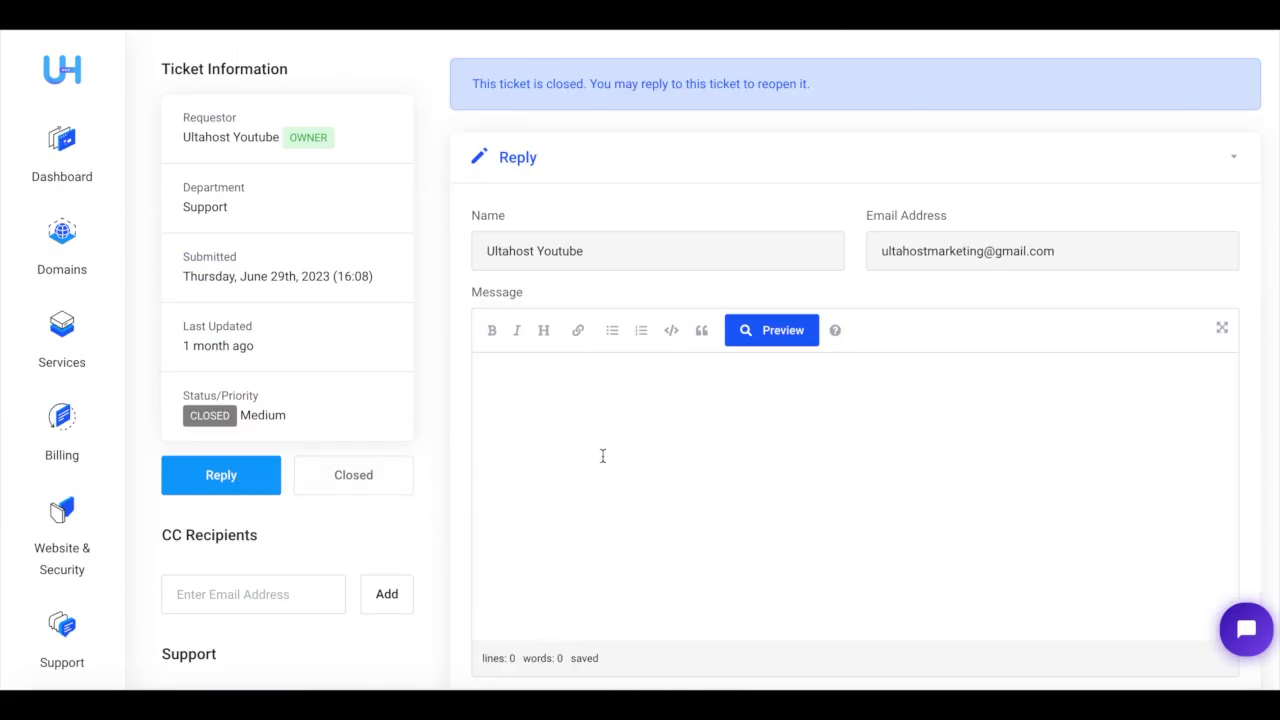
left_click(636, 431)
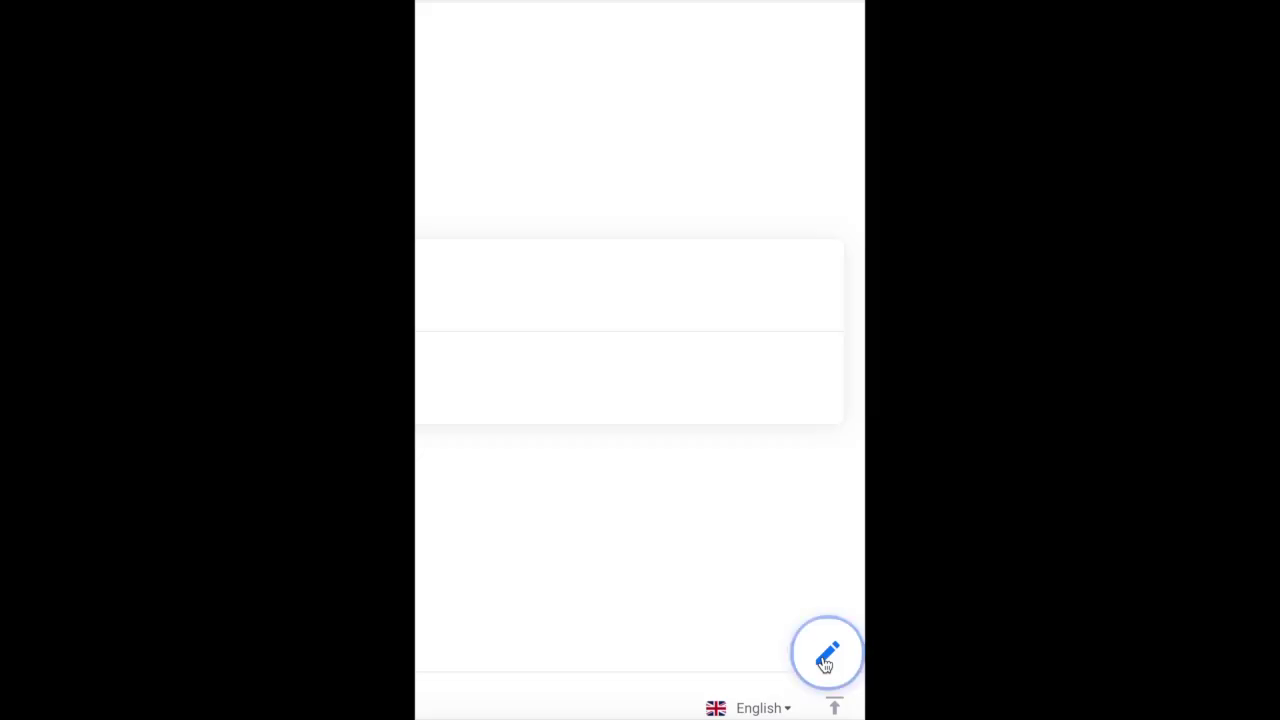
left_click(826, 653)
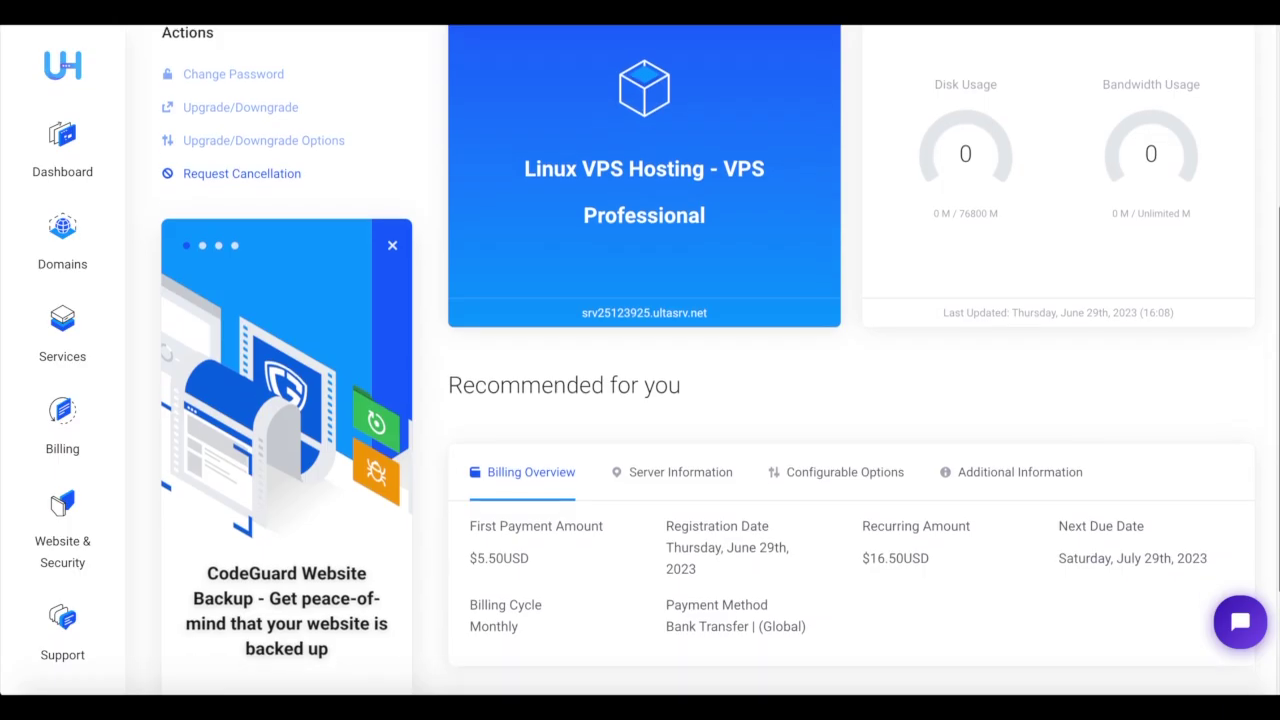
- Review the VPS Professional service's Server Information, Configurable Options and Additional Information tabs
scroll(707, 355, "down", 3)
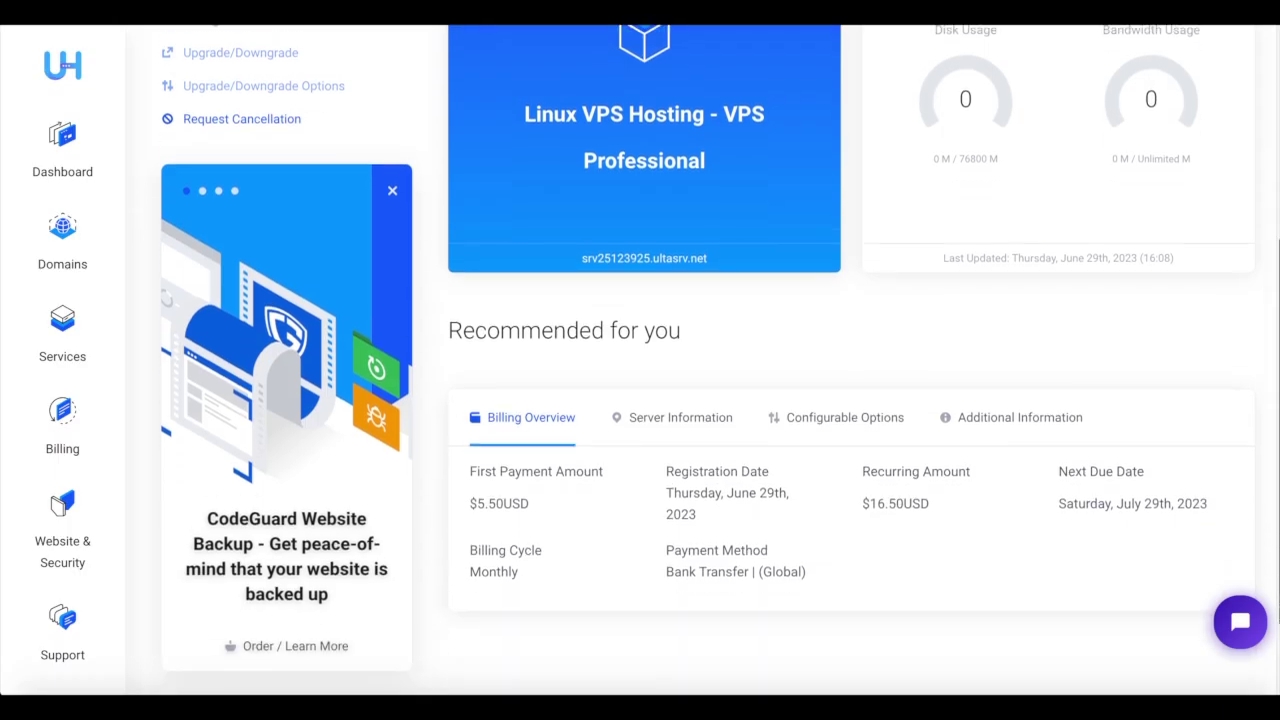
scroll(707, 337, "up", 1)
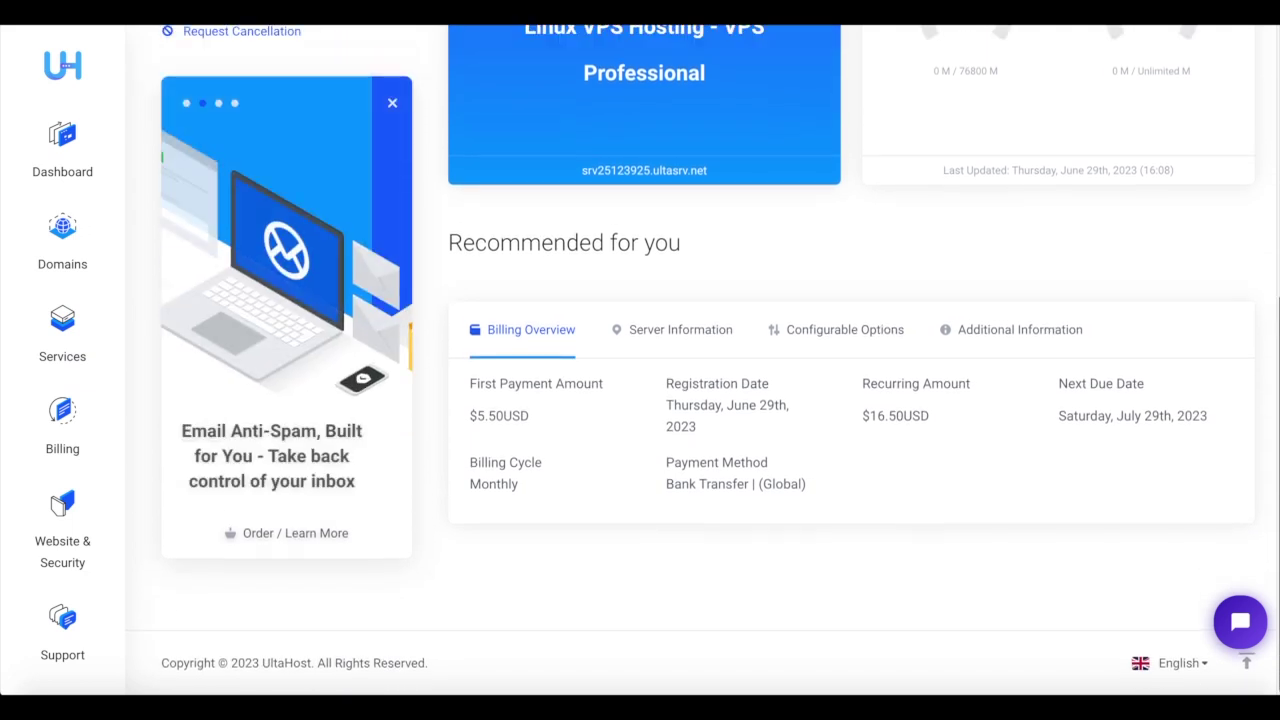
left_click(708, 335)
left_click(845, 332)
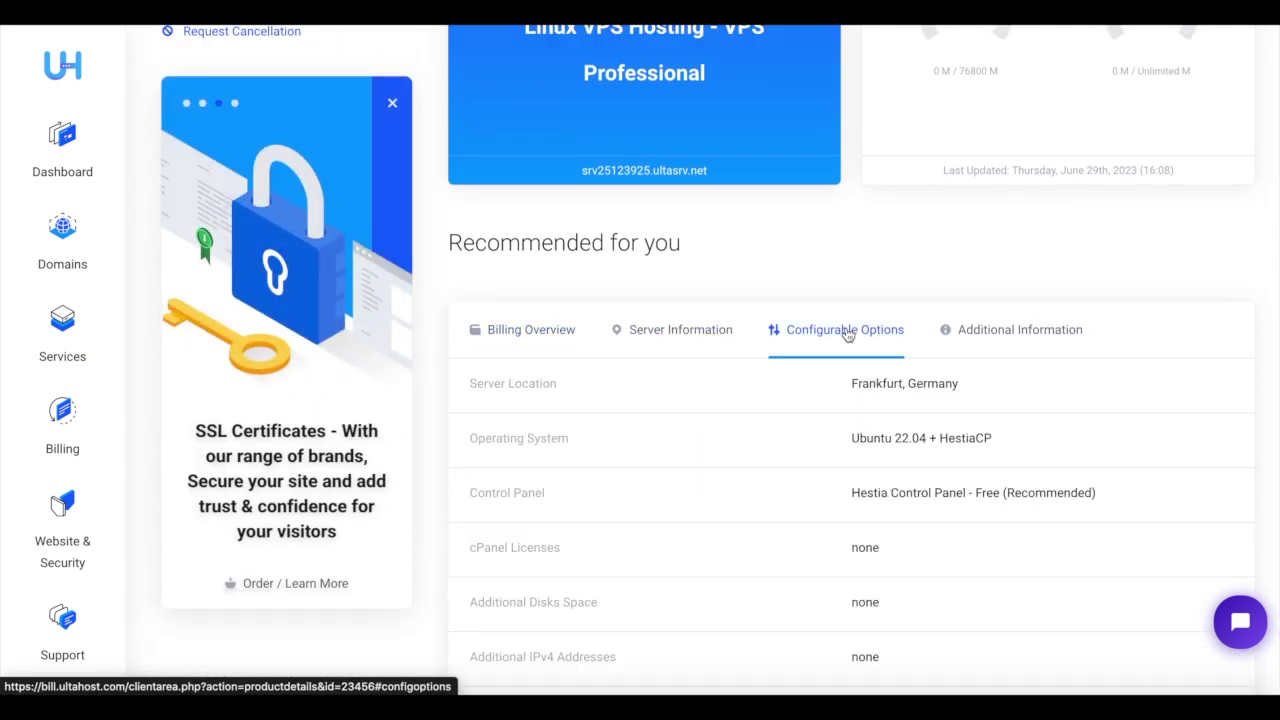
scroll(847, 334, "down", 2)
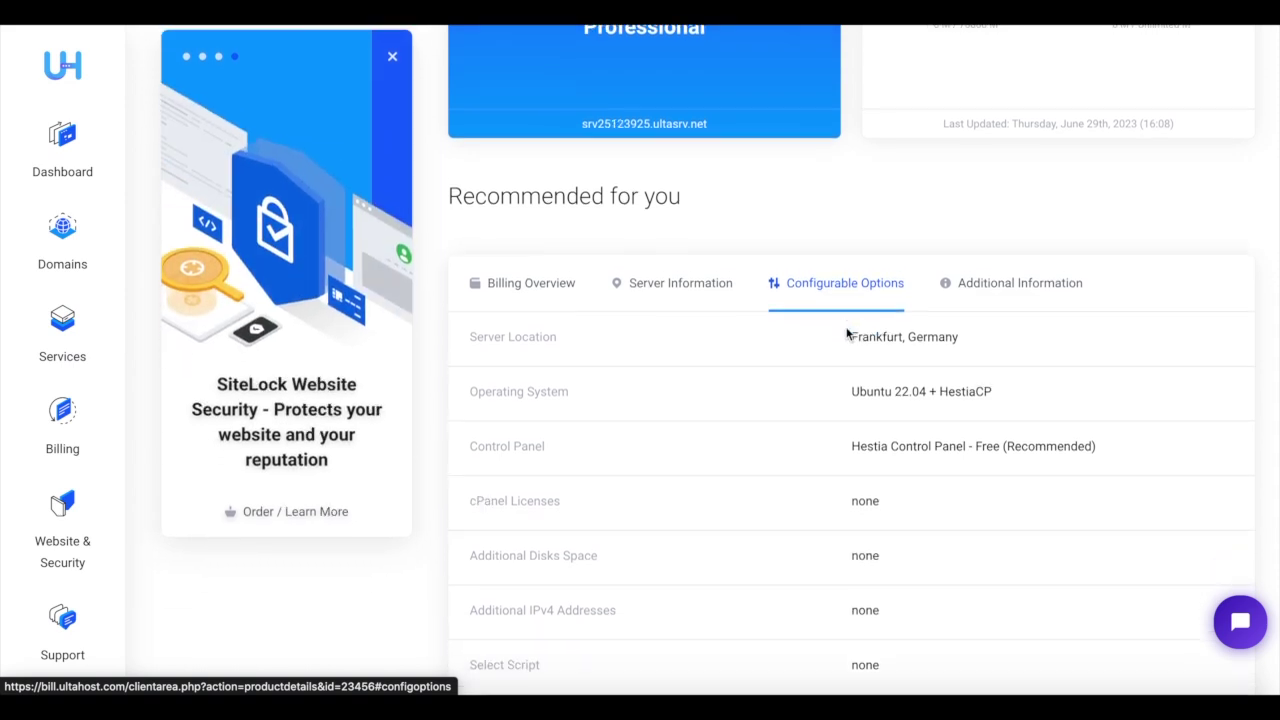
scroll(847, 334, "down", 3)
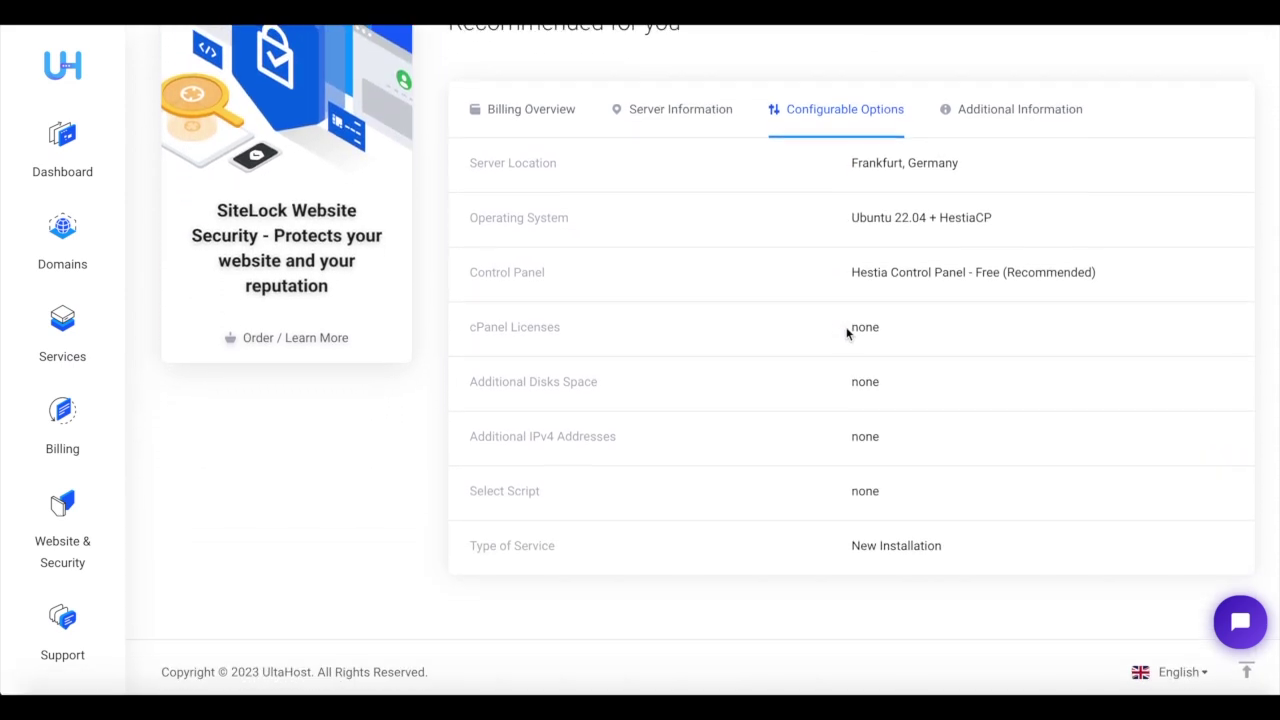
left_click(1004, 115)
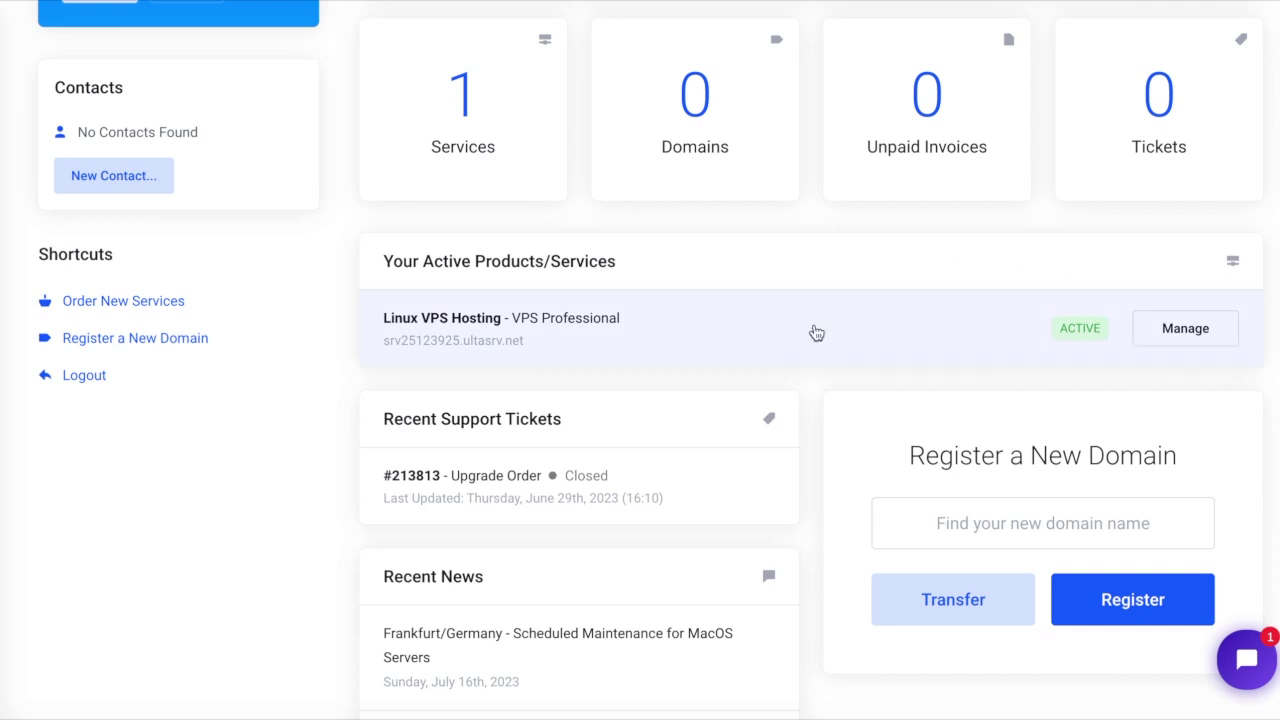
scroll(816, 333, "down", 3)
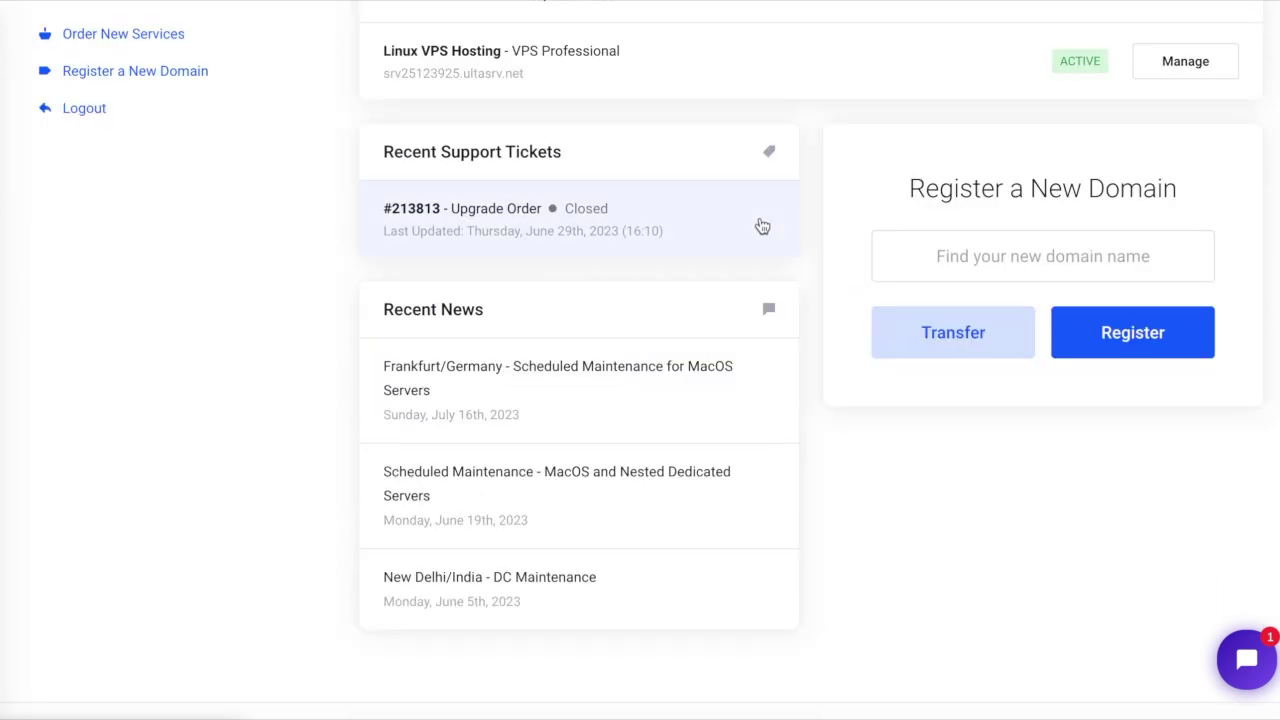